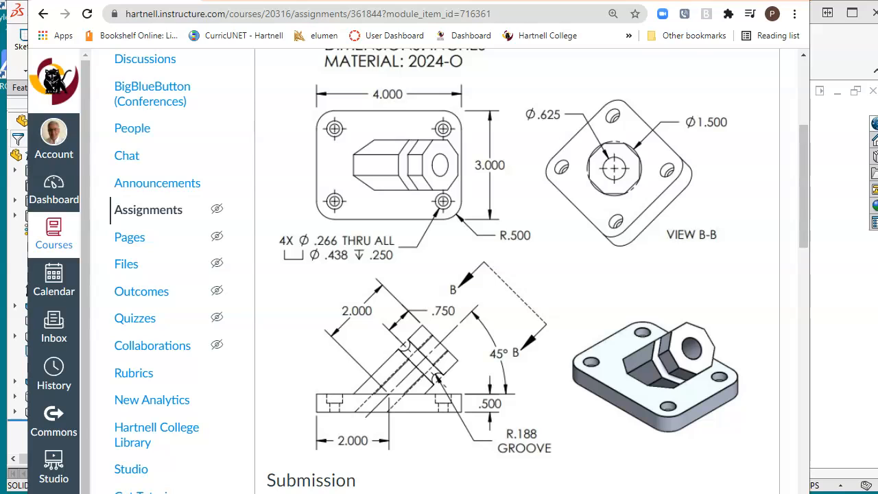
Switch from the assignment drawing to SOLIDWORKS and create a new part document
key("alt+Tab")
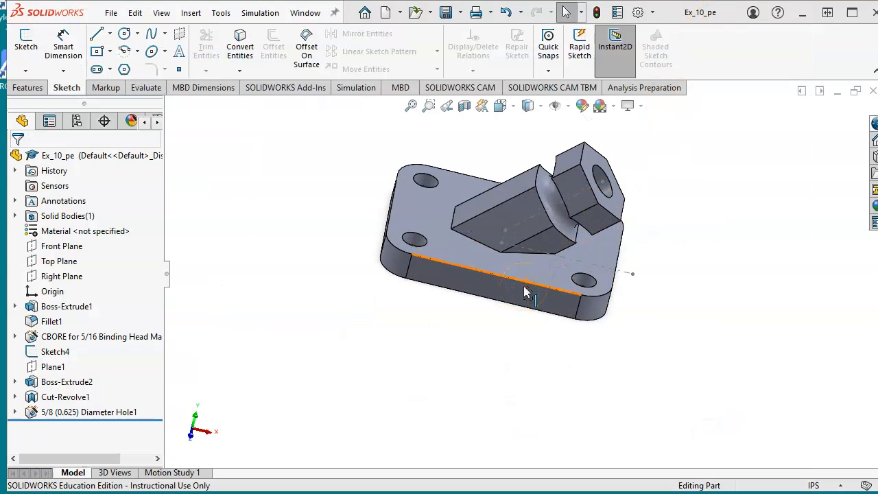
scroll(524, 291, "down", 2)
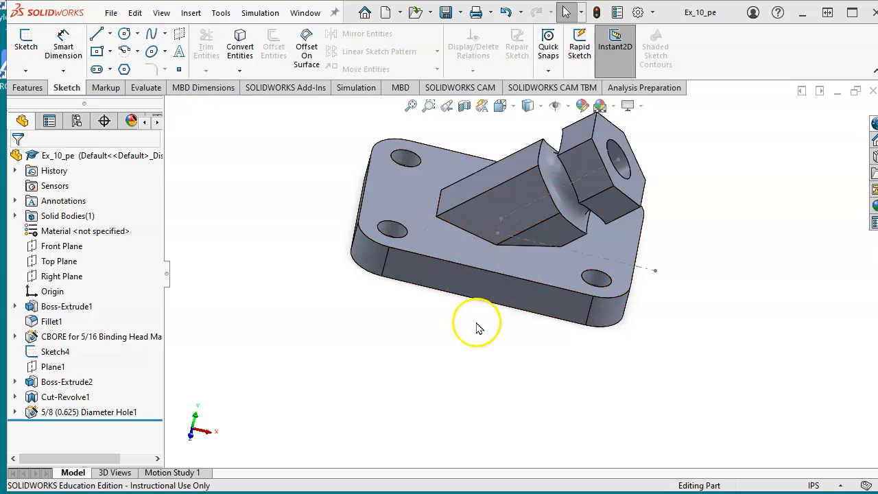
left_click(111, 14)
left_click(134, 34)
left_click(105, 237)
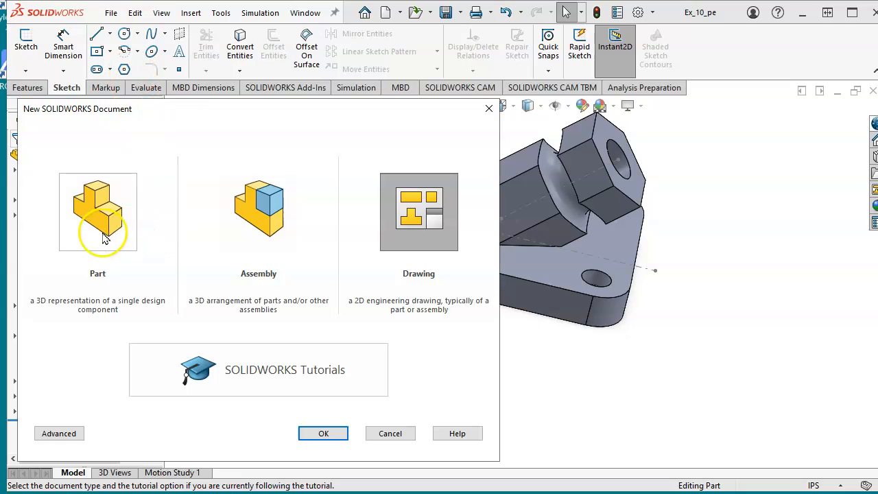
left_click(323, 434)
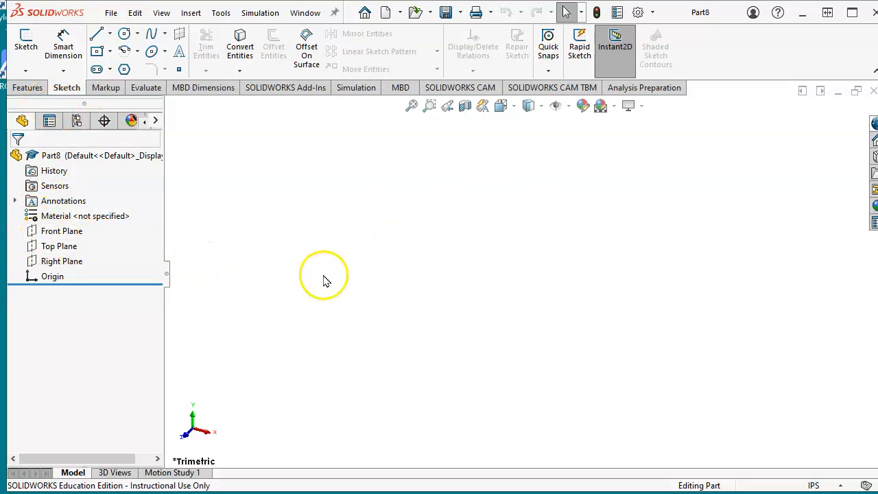
Sketch a center rectangle about 11.5 in wide on the Front Plane, centred on the origin
left_click(57, 232)
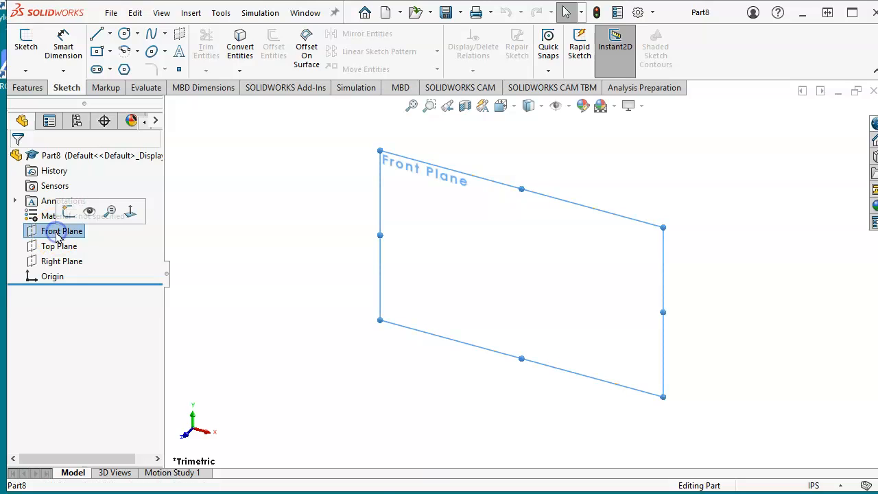
left_click(124, 213)
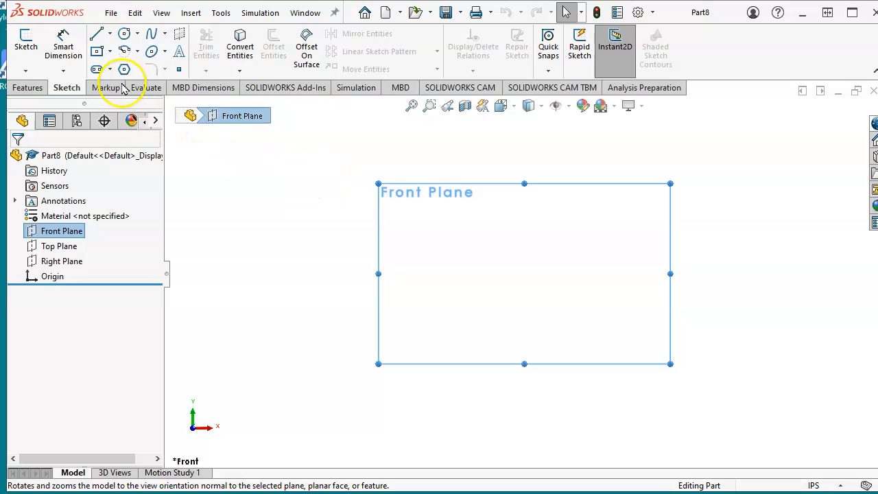
left_click(110, 52)
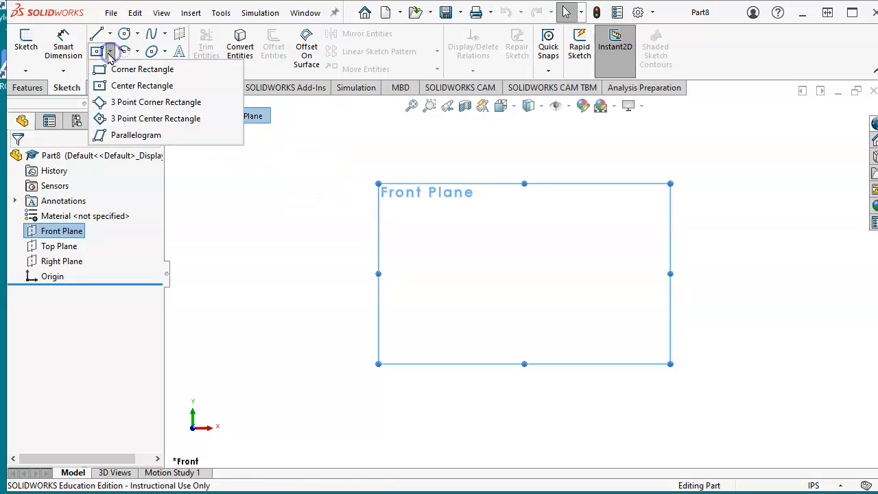
left_click(131, 88)
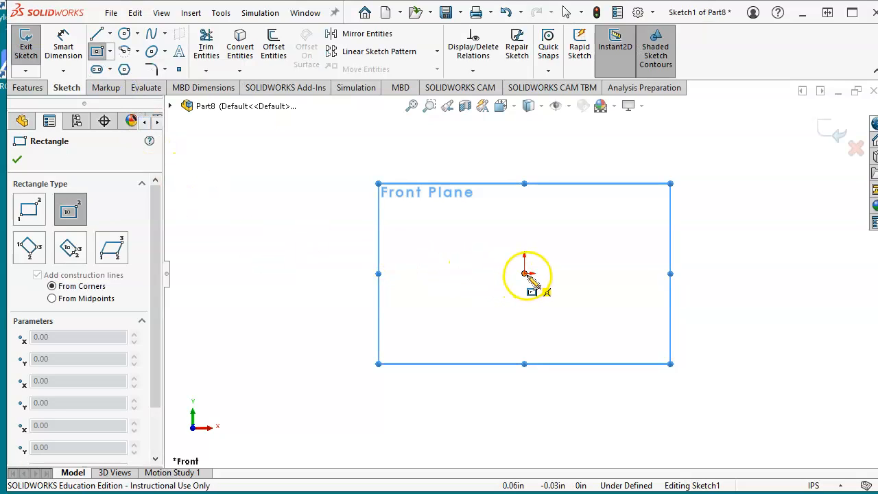
left_click(524, 272)
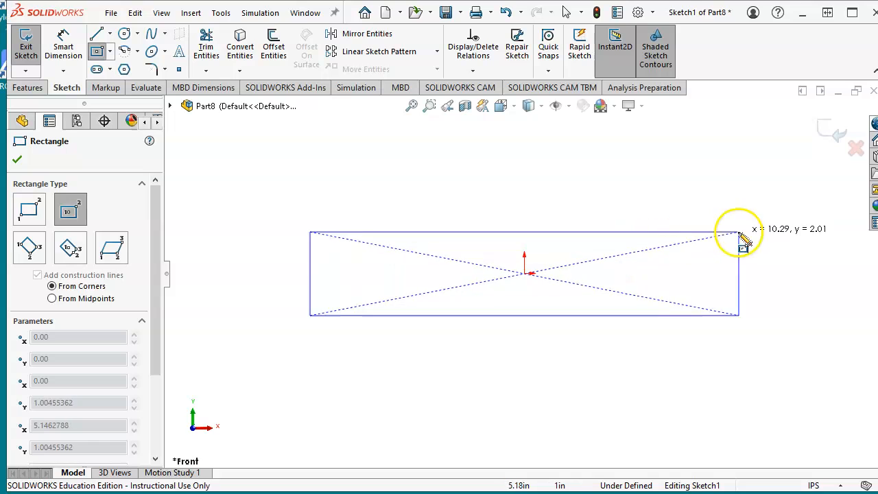
left_click(765, 227)
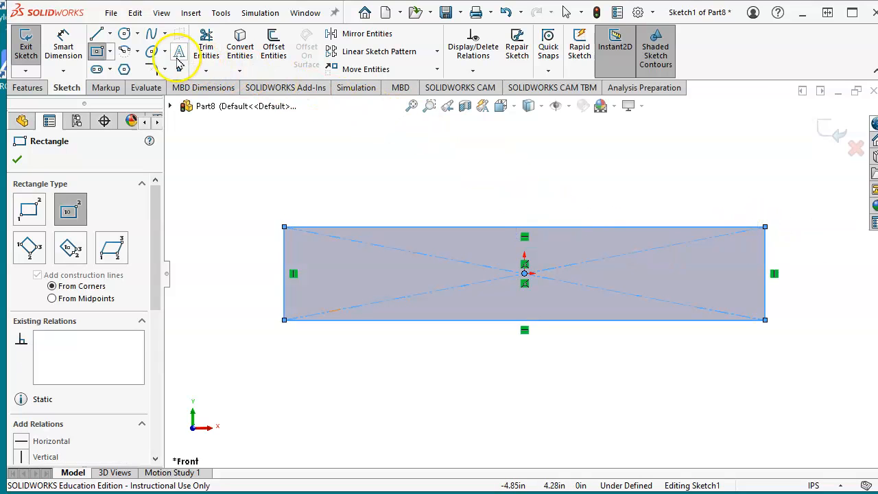
Dimension the rectangle's top edge and set its width to 4 in, consulting the assignment drawing for the size
left_click(61, 50)
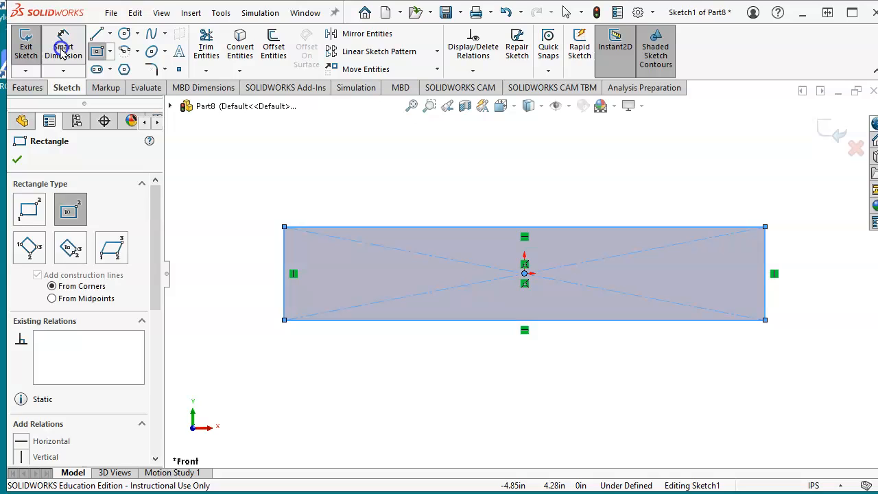
left_click(461, 225)
left_click(485, 177)
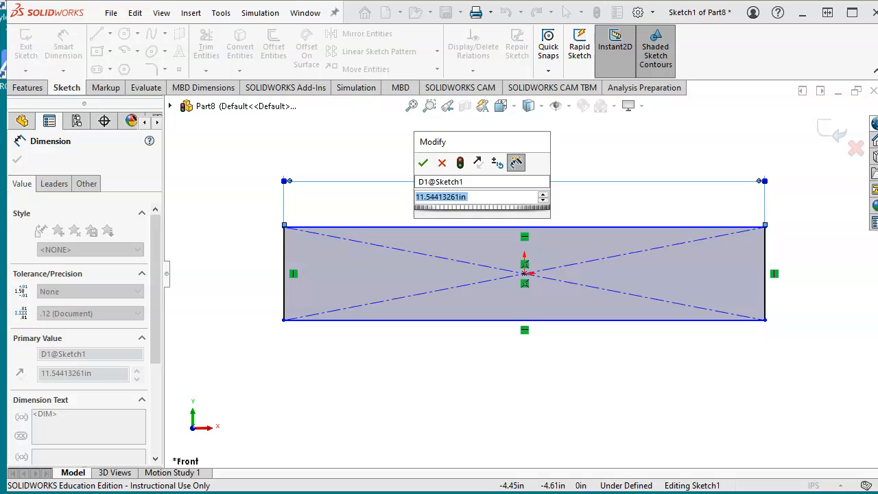
key("alt+Tab")
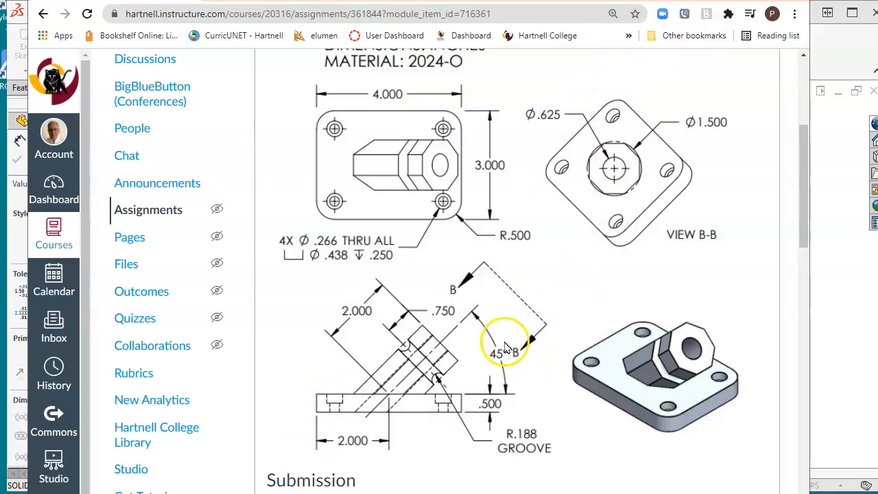
key("alt+Tab")
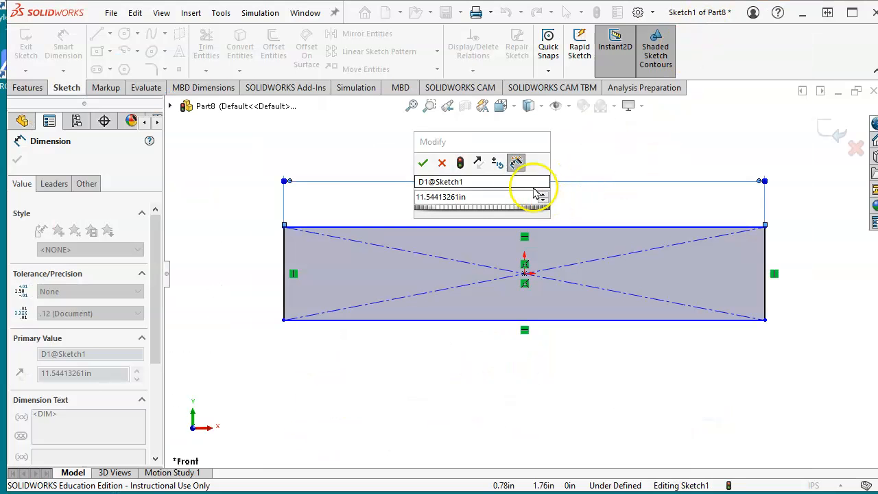
double_click(467, 197)
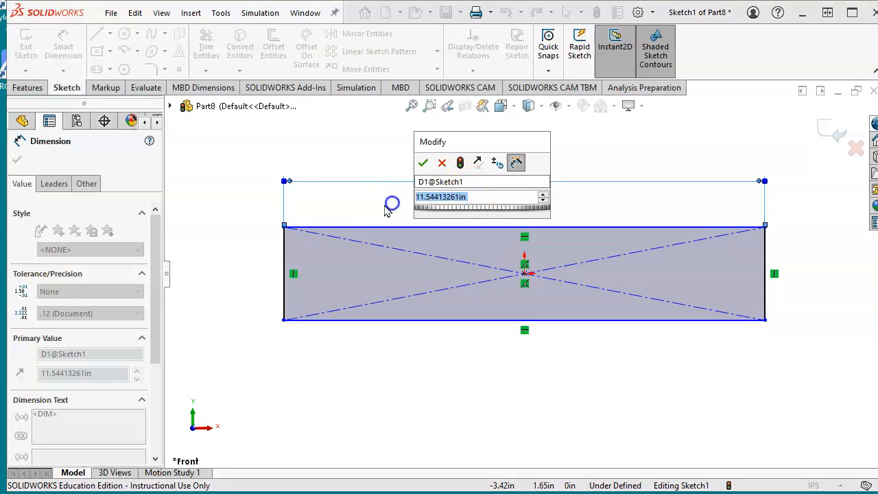
type("4")
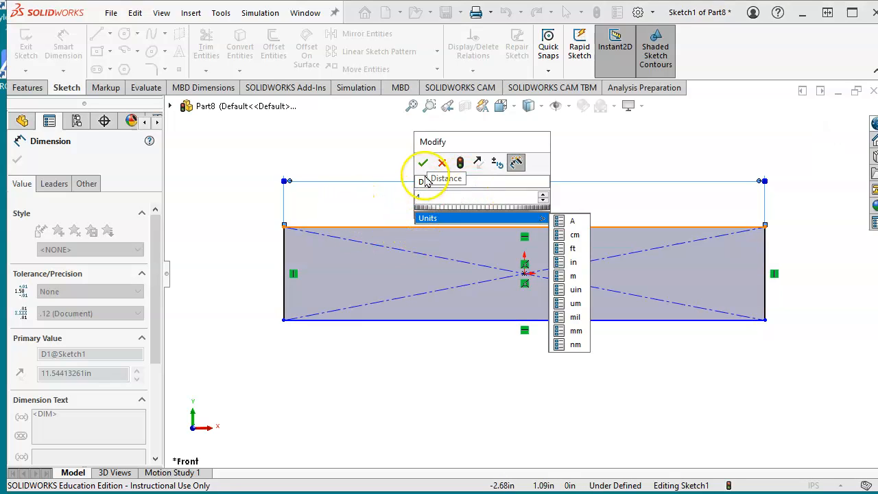
left_click(423, 163)
Dimension the rectangle's vertical side and set its height to 0.5 in
left_click(283, 273)
left_click(283, 272)
left_click(229, 274)
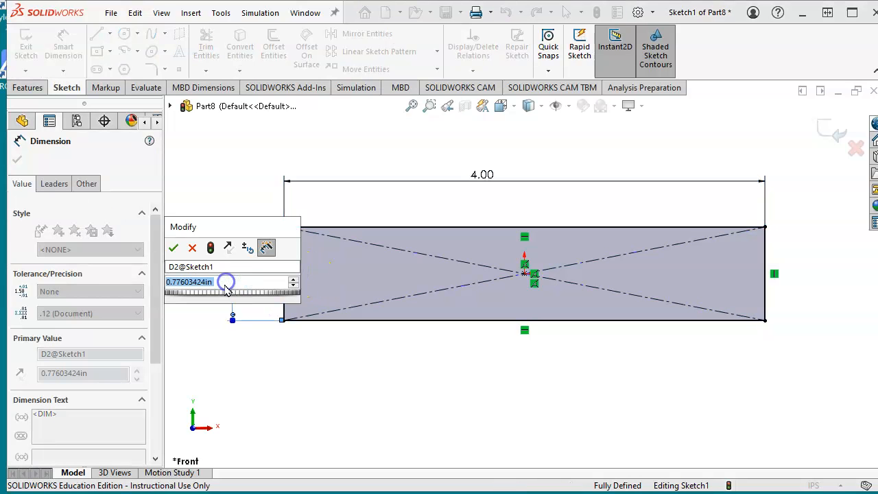
type(".5")
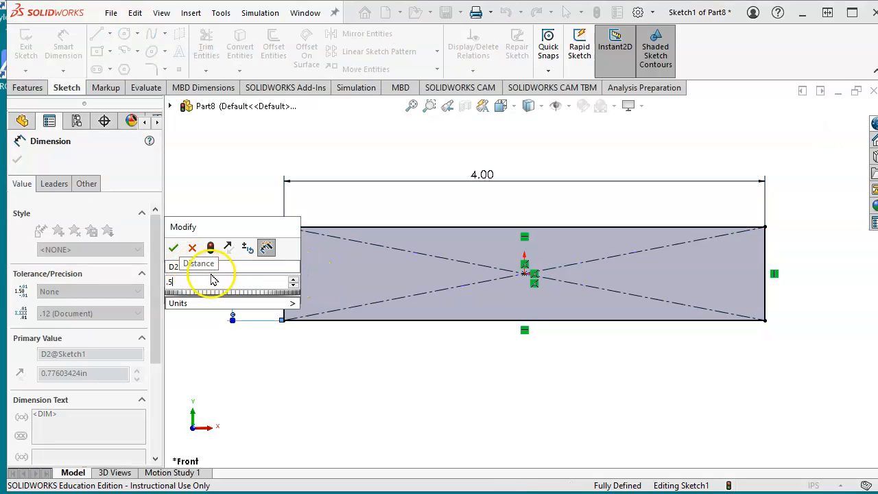
left_click(173, 249)
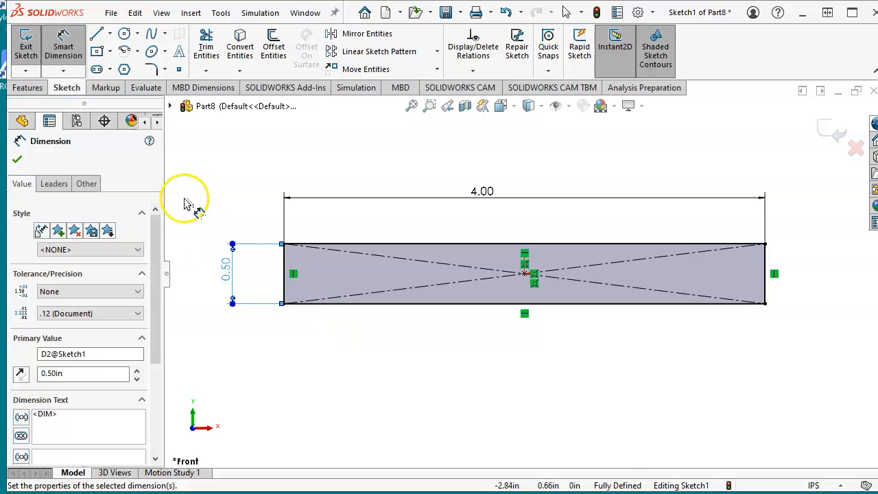
Extrude the rectangle 3 in with the Mid Plane end condition to form the base plate
left_click(25, 89)
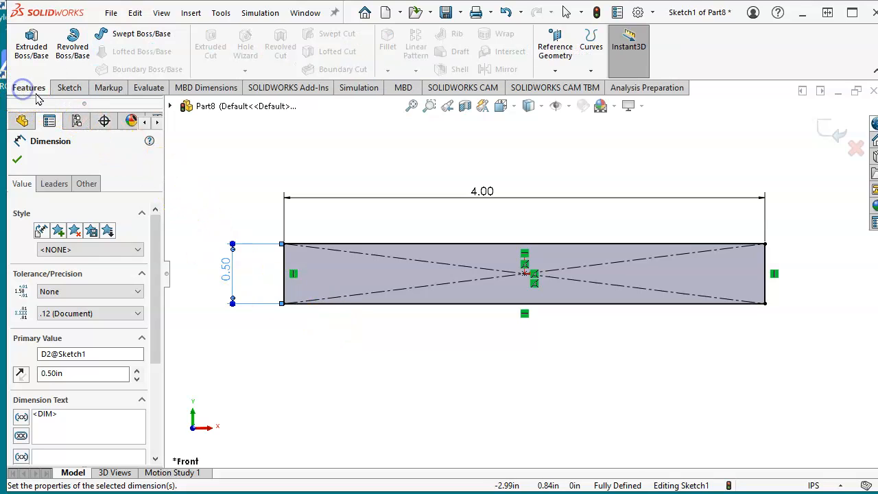
left_click(31, 41)
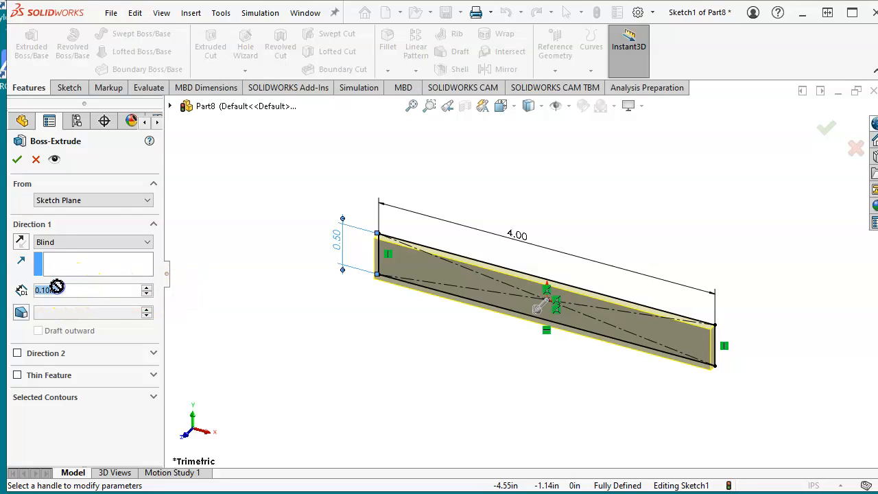
type("3")
left_click(74, 306)
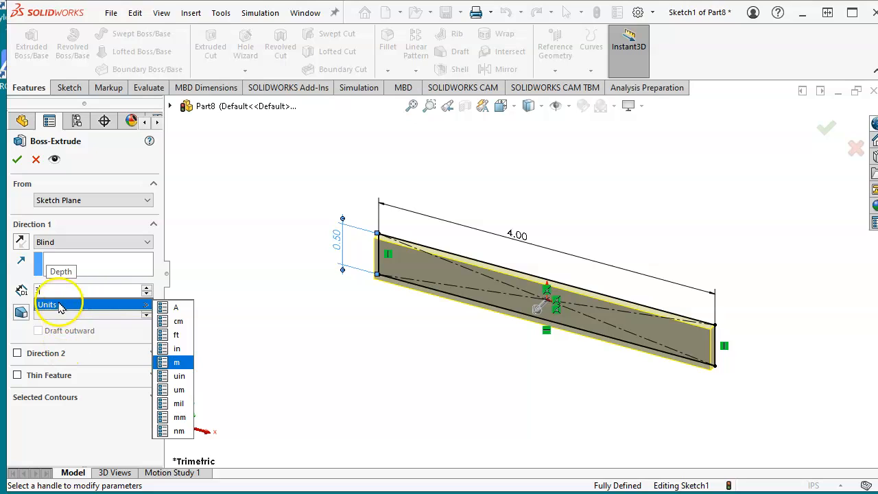
left_click(19, 160)
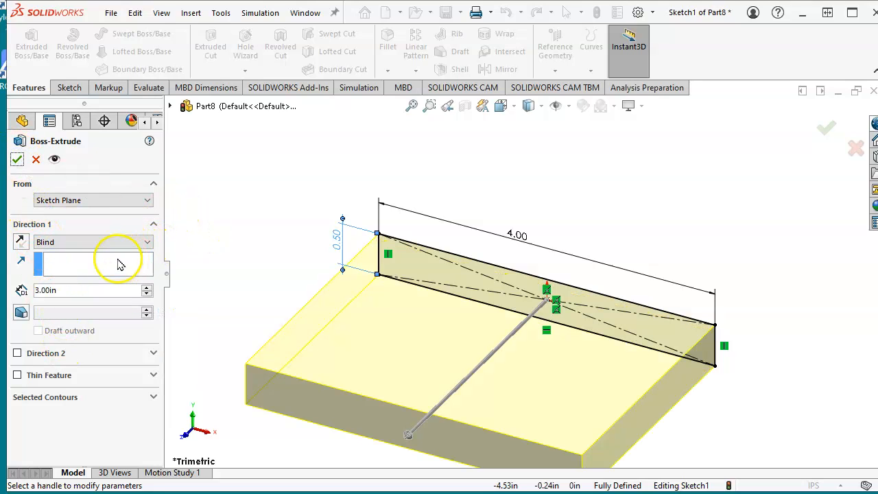
left_click(148, 244)
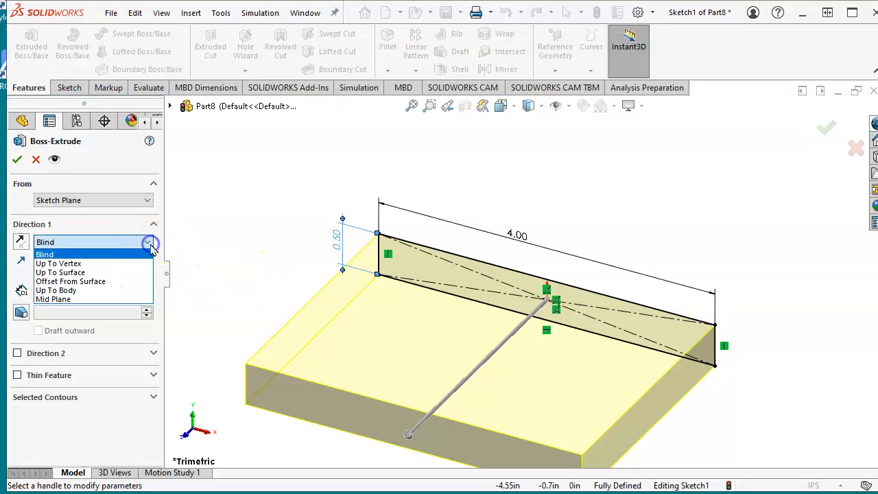
left_click(69, 299)
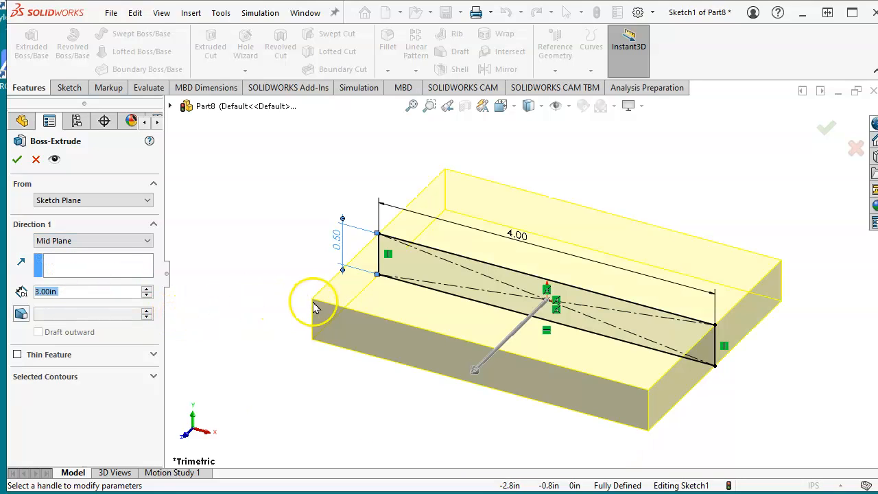
left_click(17, 159)
Start a fillet on one vertical corner edge of the base plate and set its radius to 0.5 in, consulting the assignment drawing
middle_click_drag(441, 476, 421, 343)
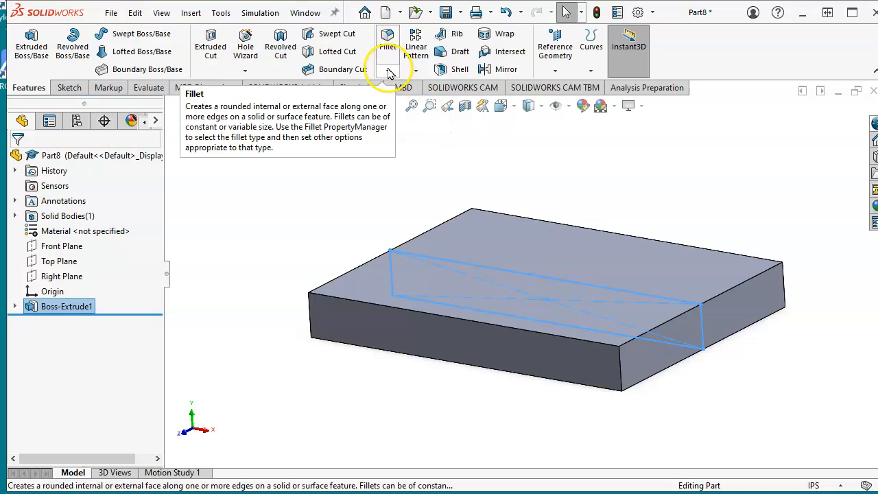
left_click(388, 43)
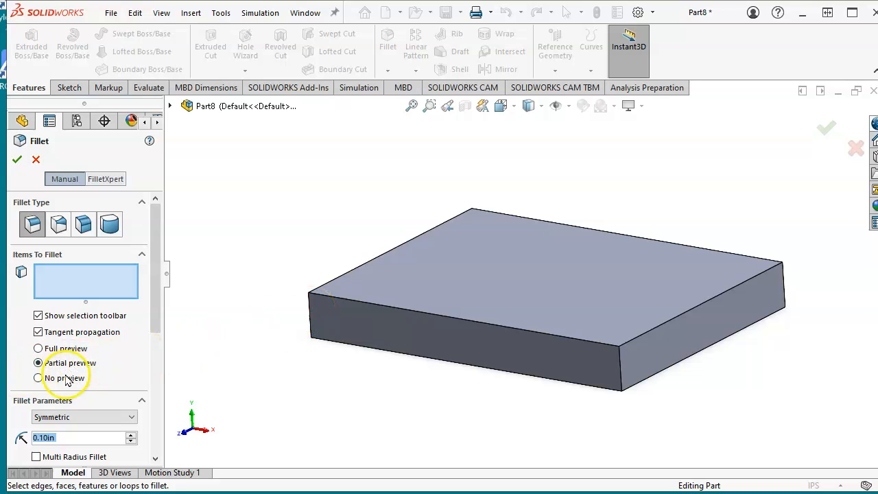
left_click(310, 315)
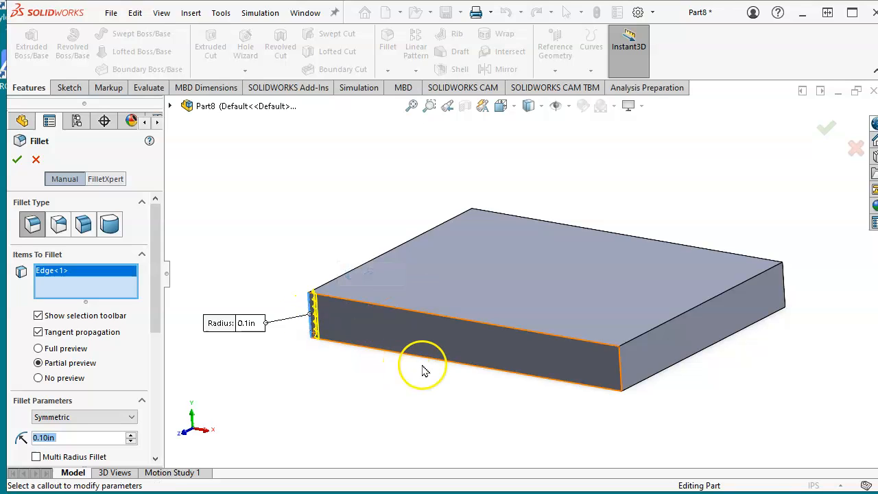
middle_click_drag(382, 382, 425, 403)
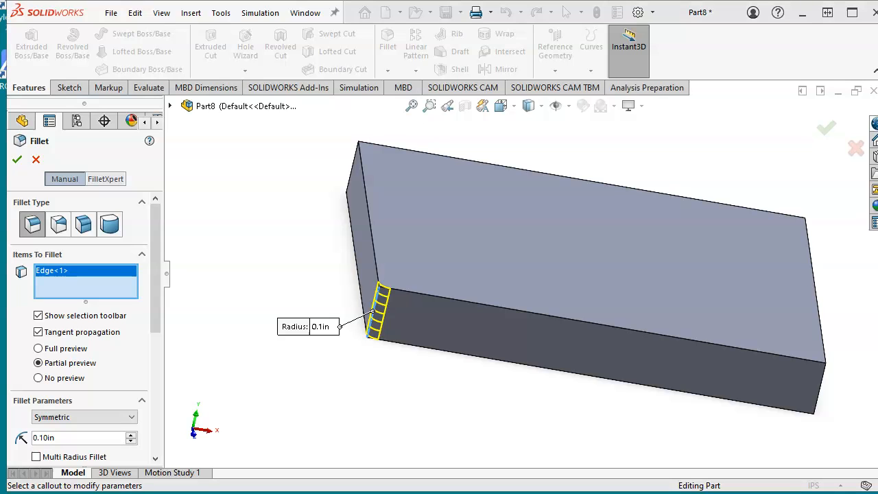
key("alt+Tab")
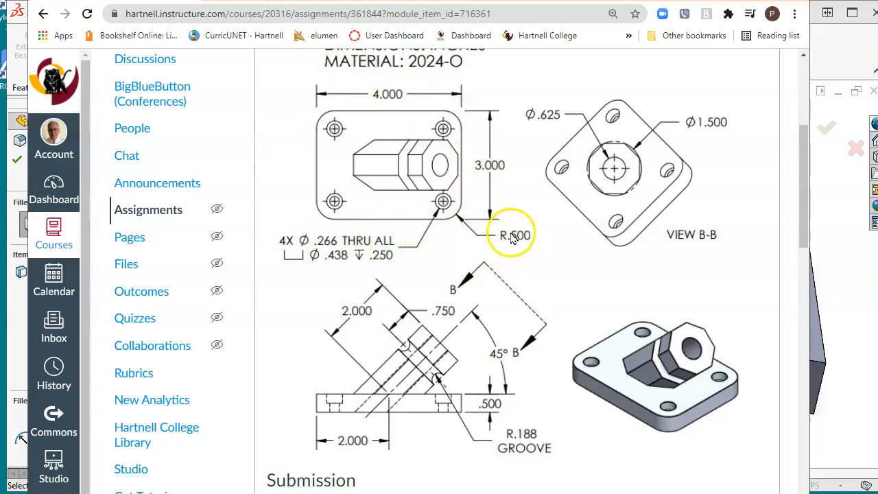
key("alt+Tab")
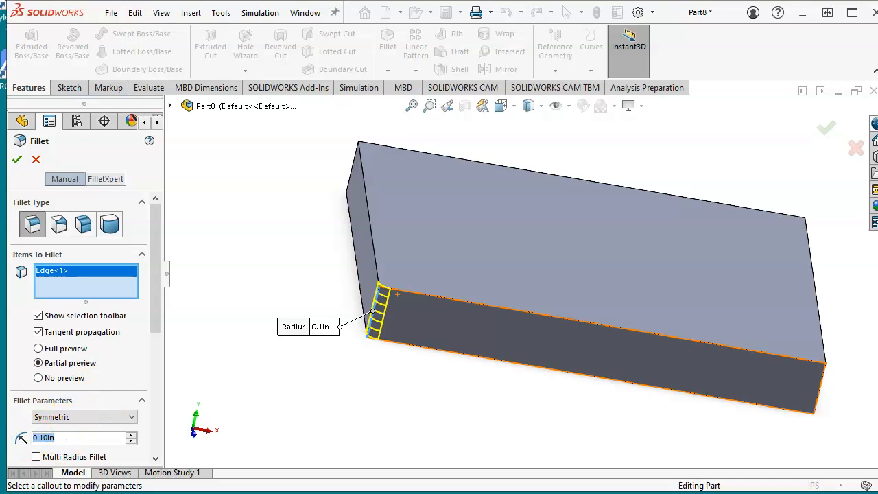
type("5")
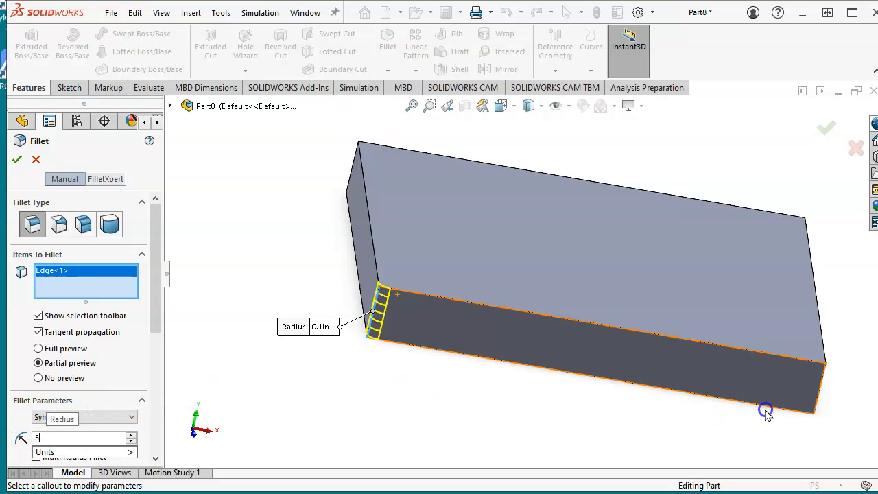
key("Return")
Add the plate's other three vertical corner edges to the fillet and create it
left_click(814, 274)
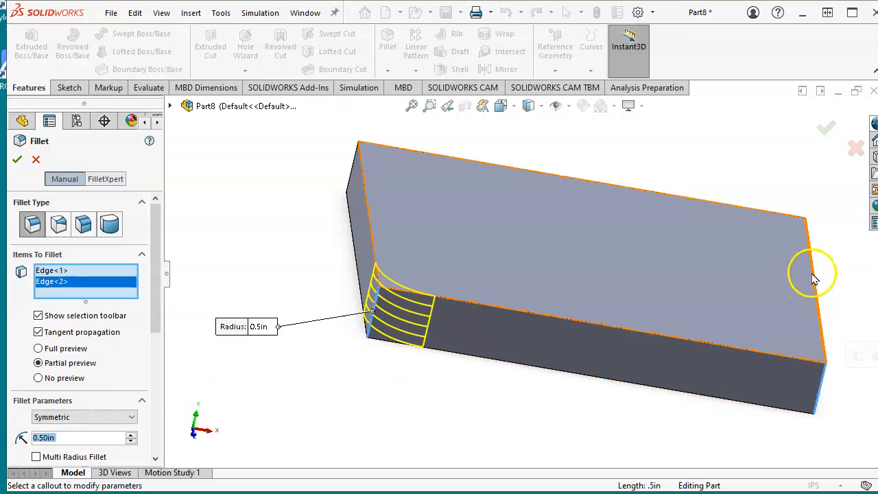
left_click(803, 234)
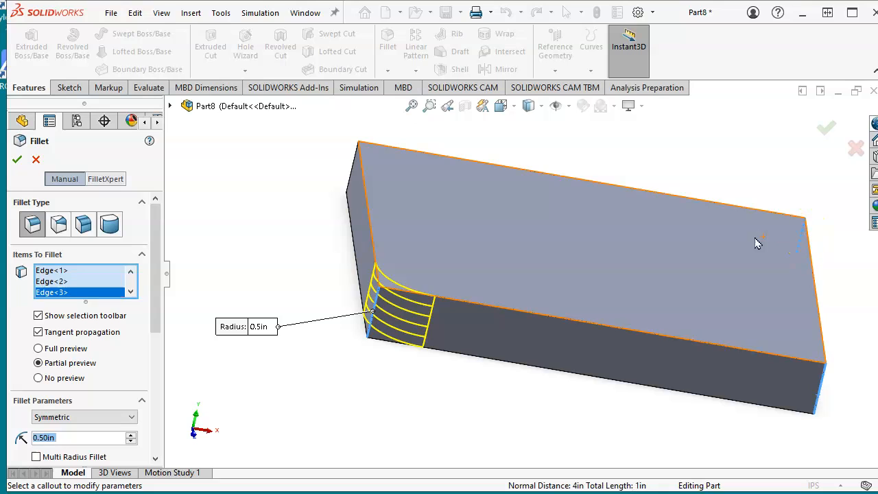
left_click(357, 163)
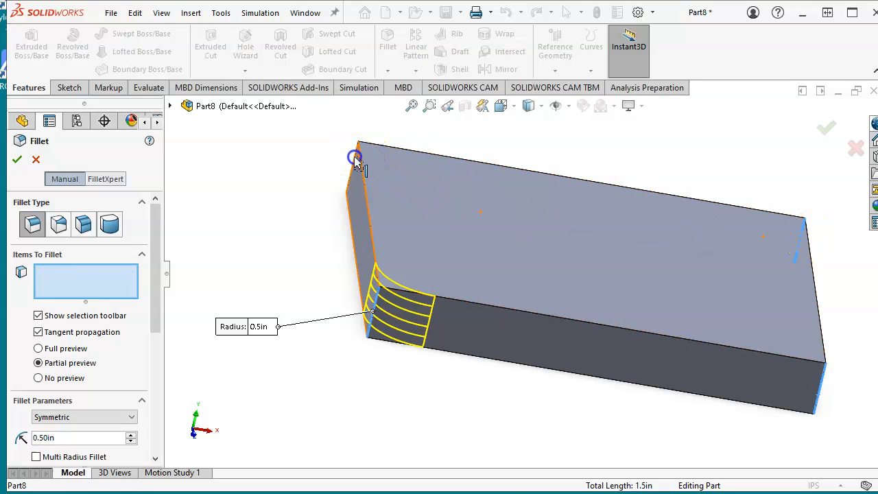
left_click(17, 159)
middle_click_drag(486, 337, 489, 249)
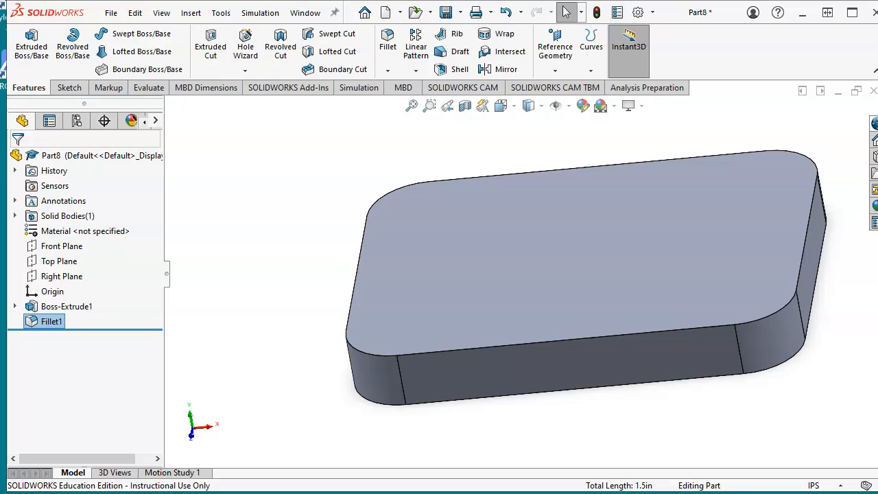
Check the hole callout in the assignment drawing and start a Hole Wizard hole of the Counterbore type
key("alt+Tab")
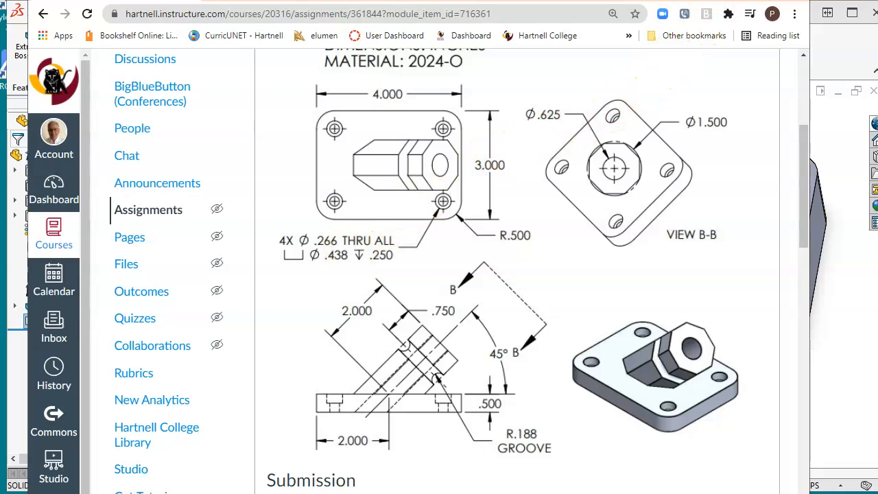
left_click(723, 0)
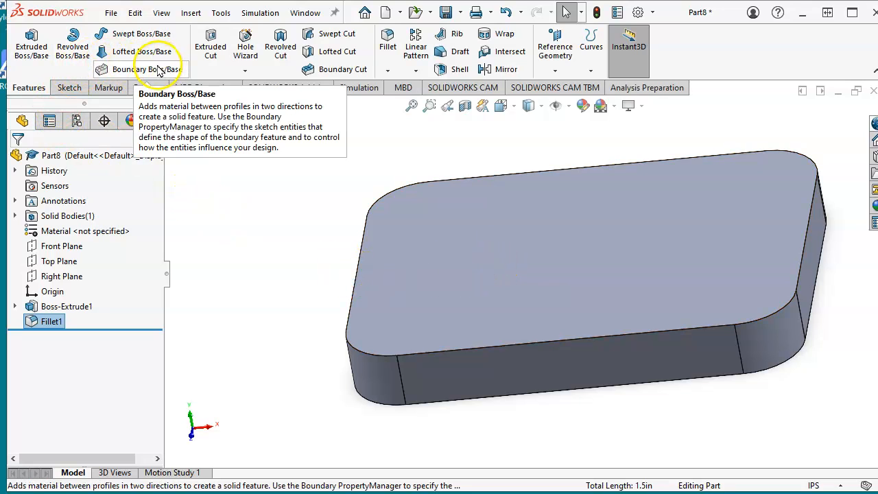
left_click(244, 49)
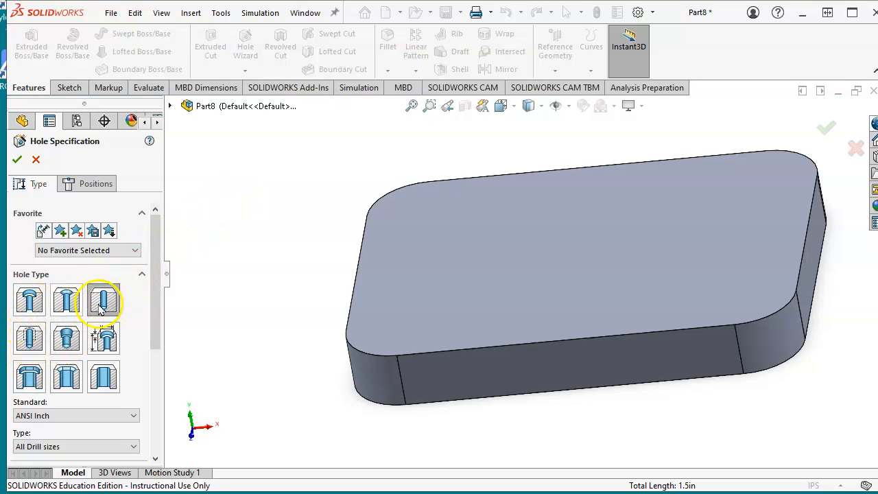
left_click(31, 302)
left_click(35, 307)
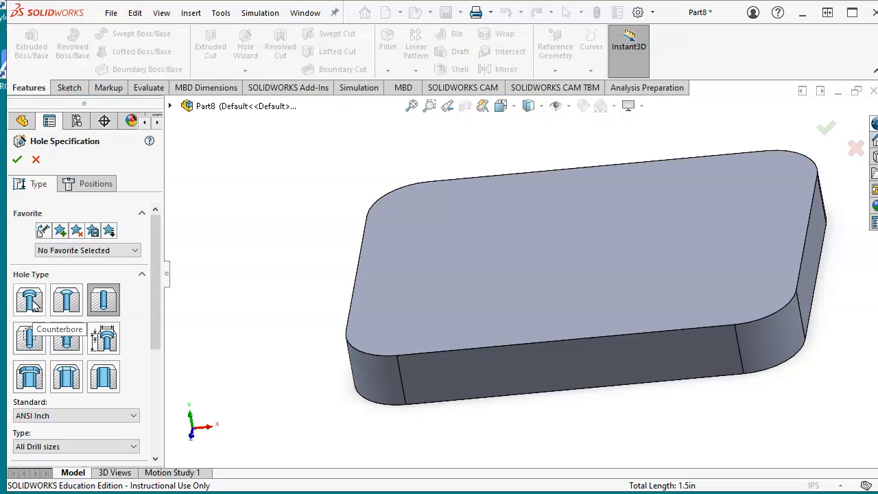
left_click(32, 301)
left_click_drag(157, 314, 153, 398)
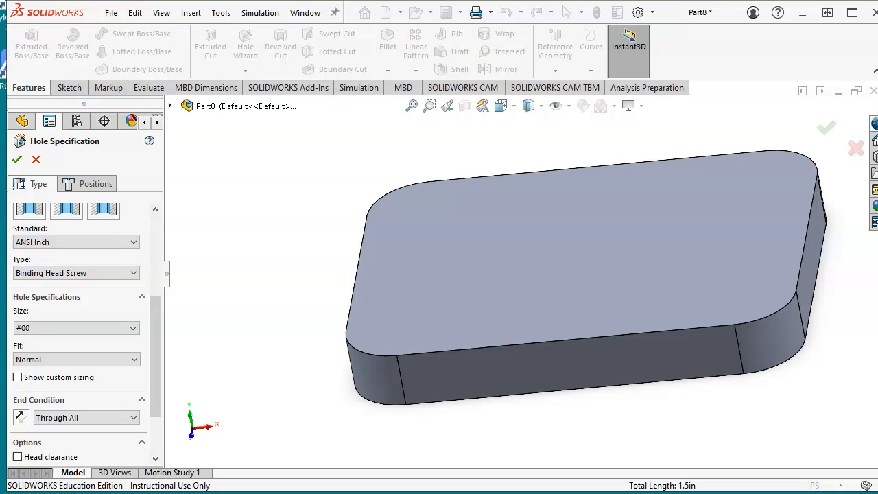
Recheck the hole callout in the assignment drawing and enable custom sizing for the counterbore hole
key("alt+Tab")
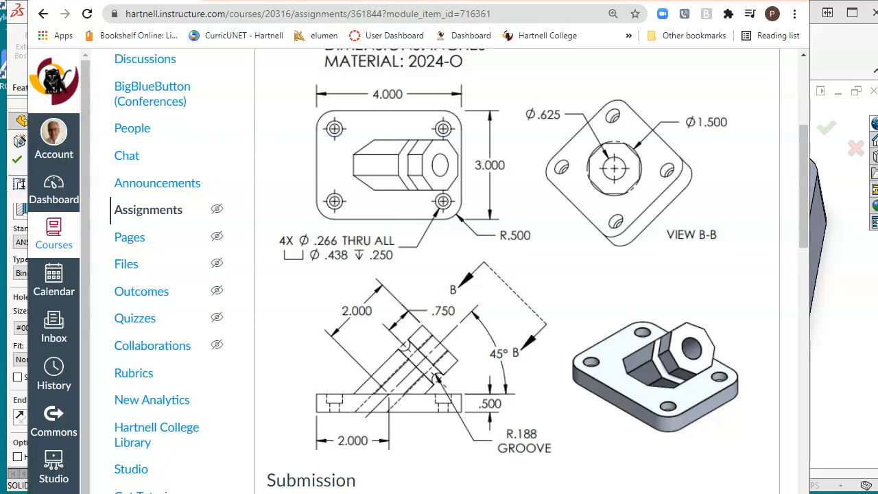
key("alt+Tab")
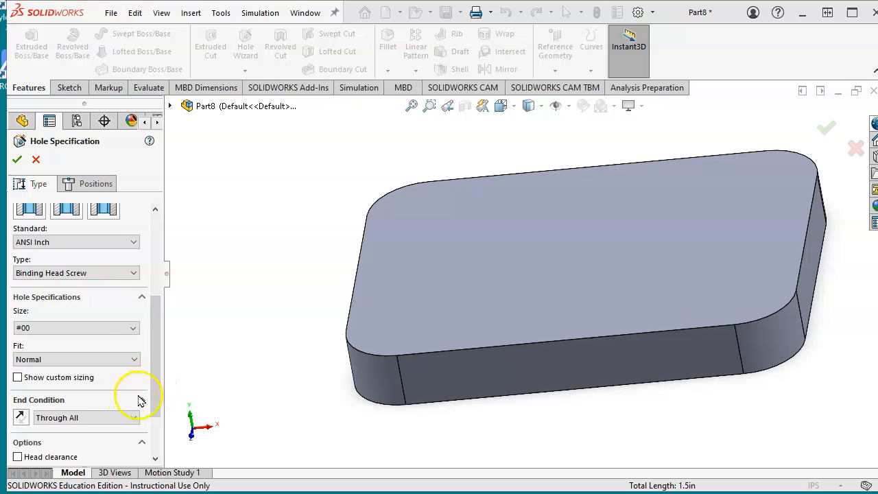
left_click_drag(158, 373, 153, 428)
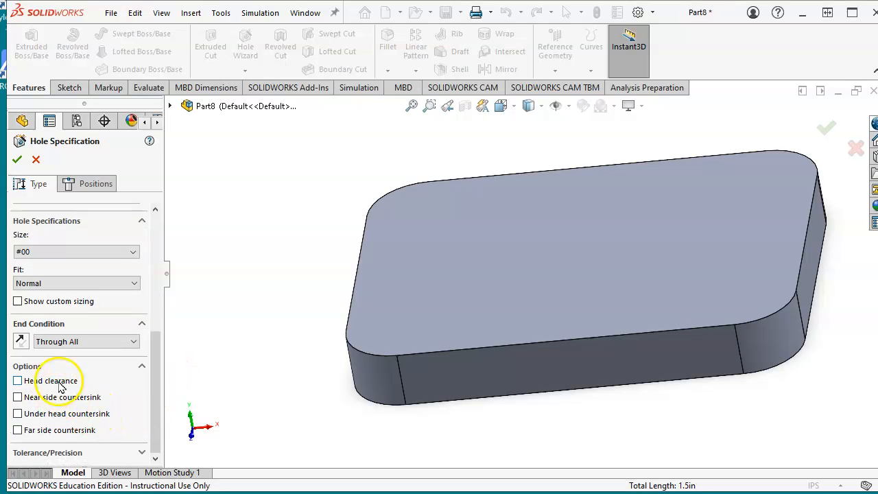
left_click_drag(156, 361, 161, 312)
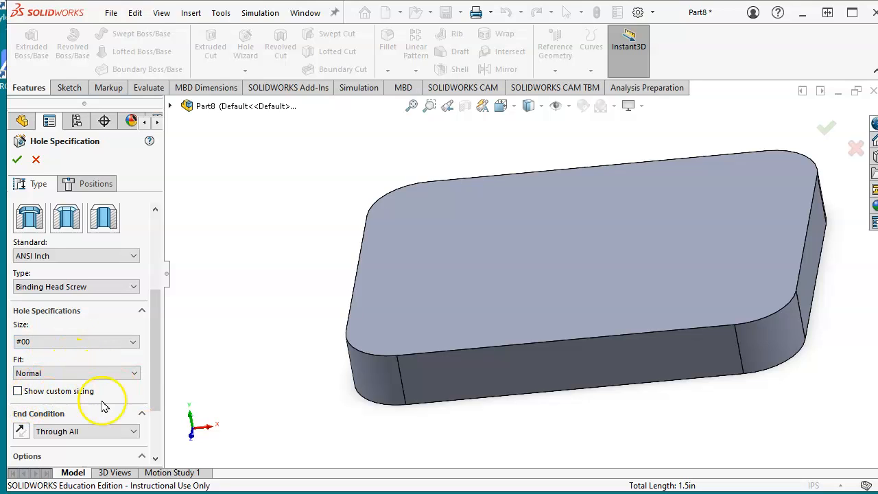
left_click(18, 391)
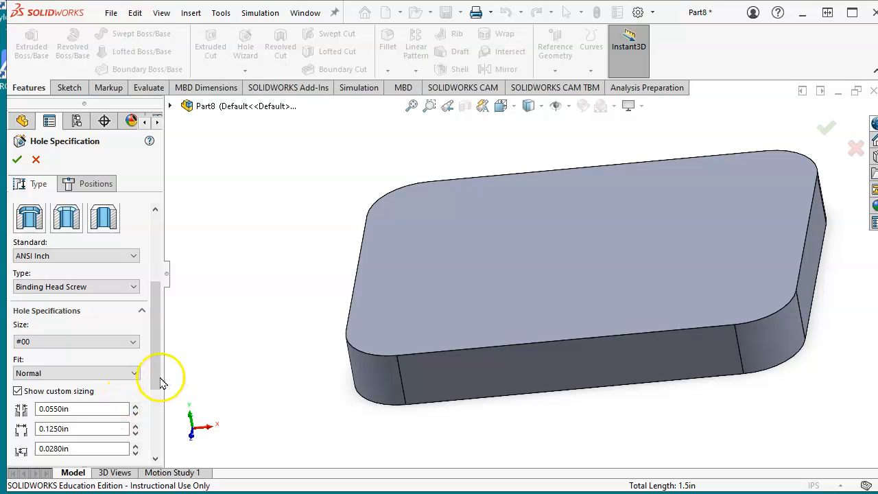
left_click_drag(157, 377, 157, 403)
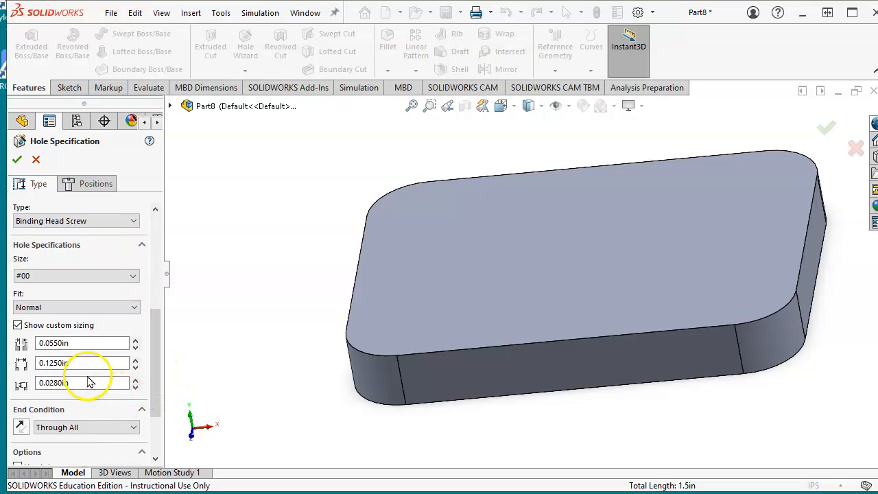
Set the through-hole diameter to 0.266 in, the counterbore diameter to 0.438 in and the counterbore depth to 0.25 in
left_click(49, 363)
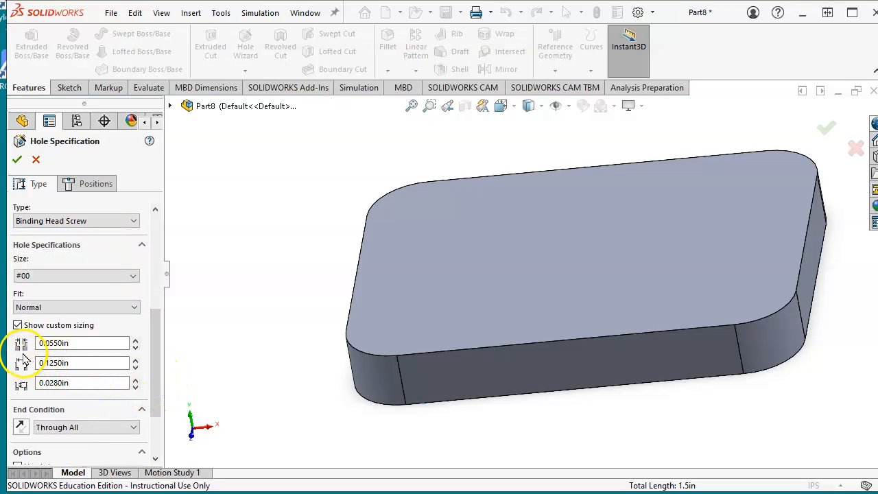
left_click(65, 345)
left_click_drag(71, 344, 36, 343)
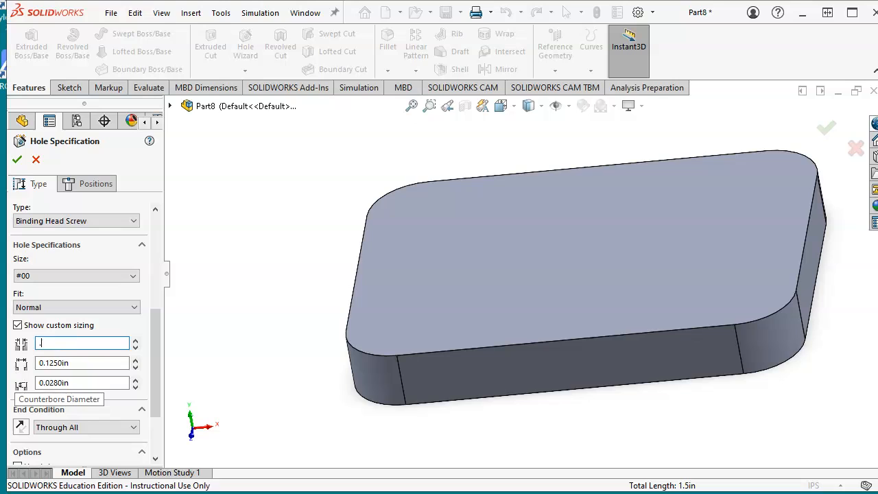
left_click(74, 363)
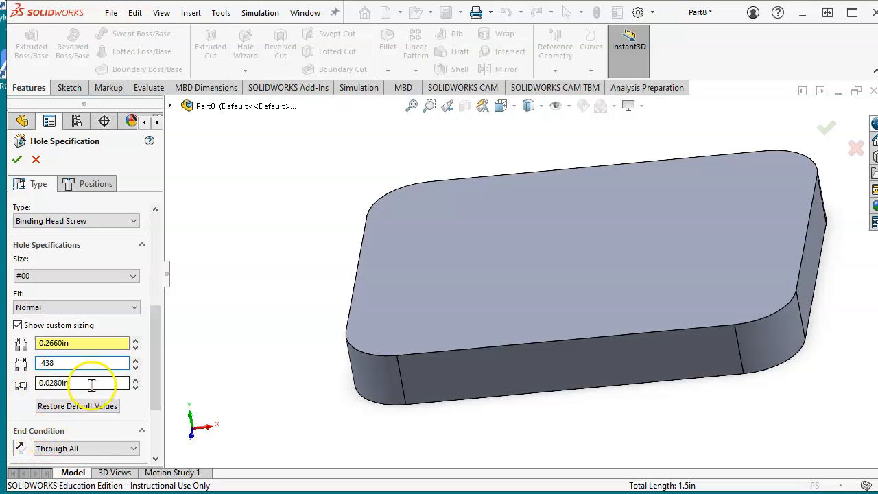
left_click_drag(78, 383, 52, 383)
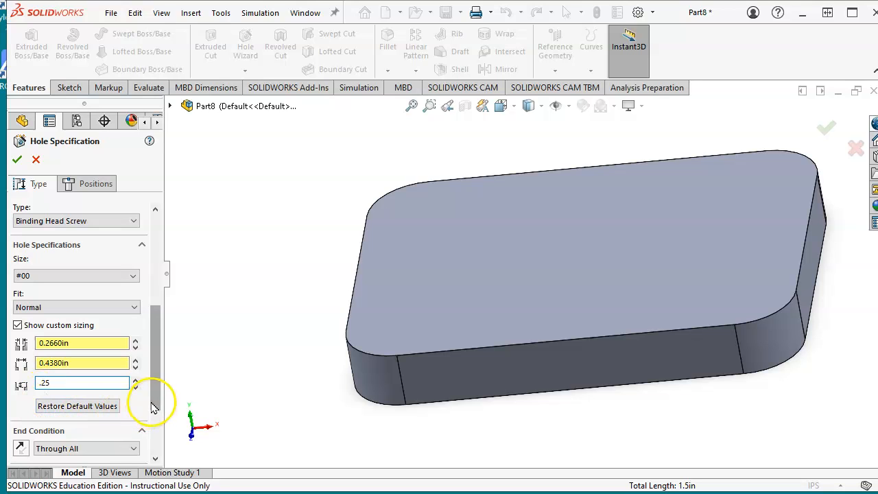
type(".25")
key("Return")
scroll(153, 403, "down", 3)
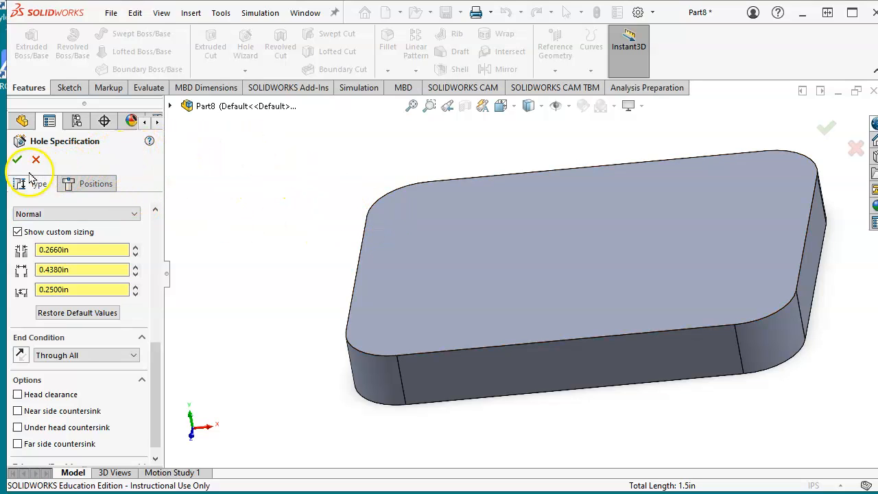
Place four counterbore holes on the plate's top face, concentric with the rounded corners, and create them
left_click(90, 185)
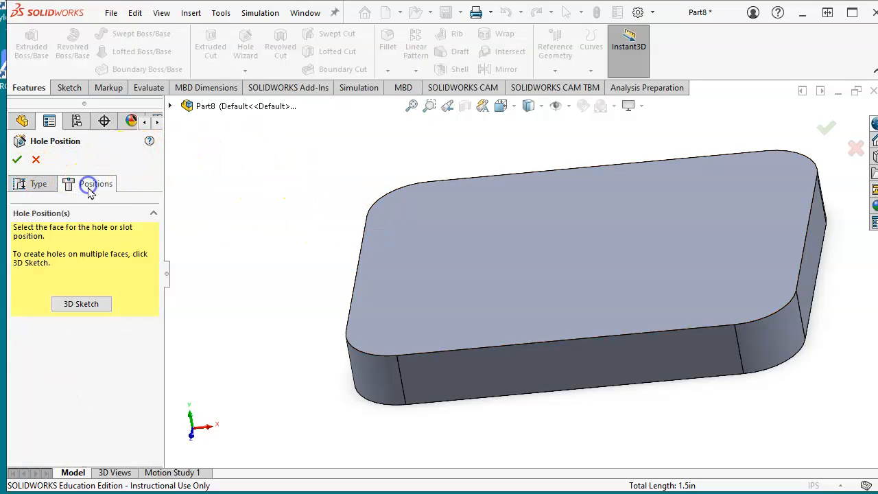
left_click(442, 239)
left_click_drag(439, 239, 595, 200)
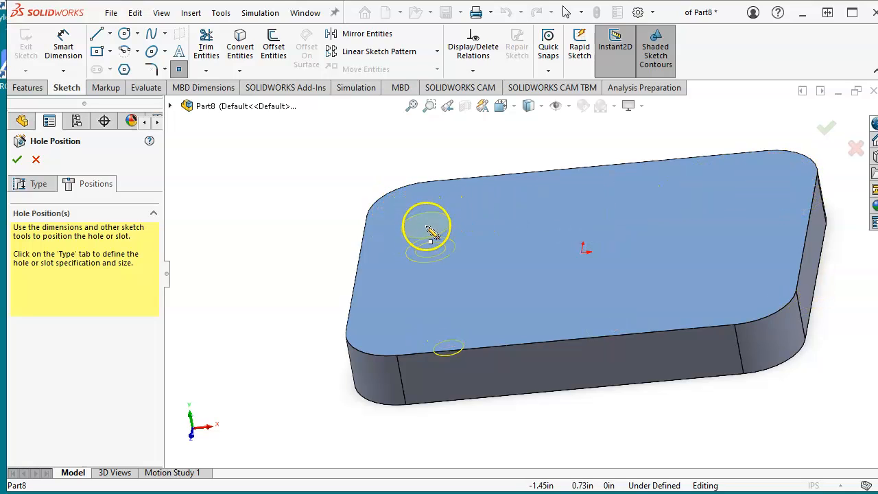
left_click(408, 196)
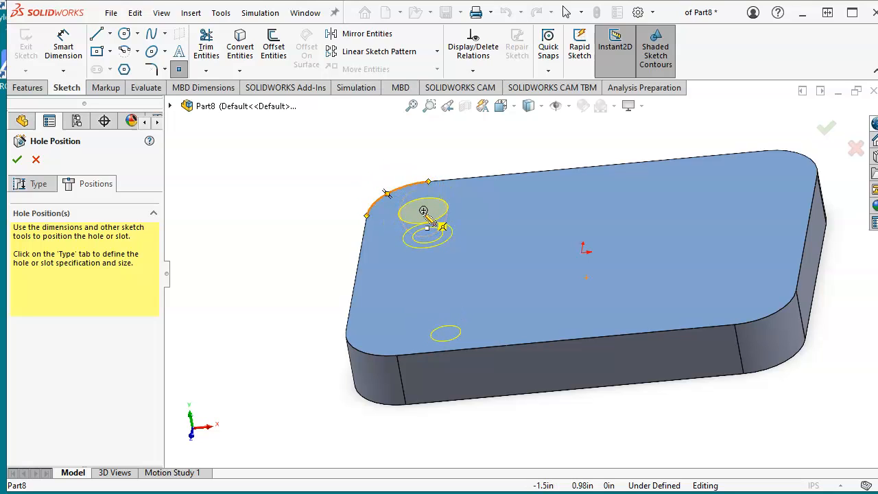
left_click(423, 210)
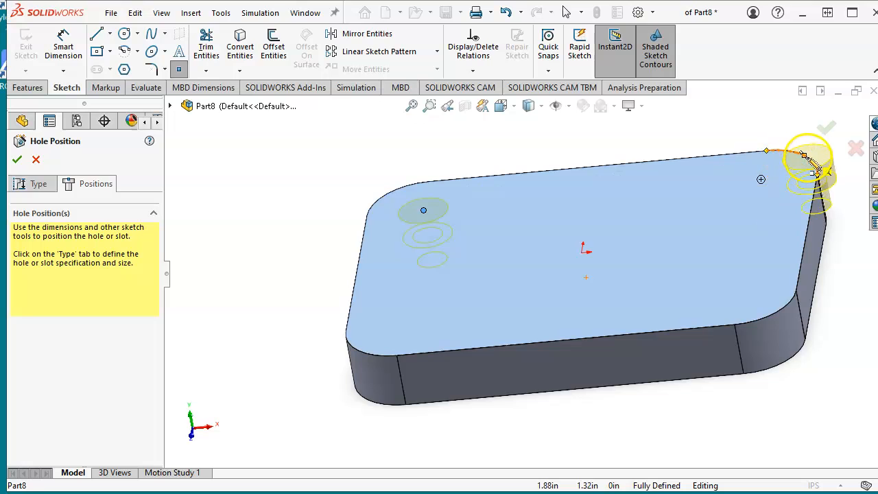
left_click(760, 179)
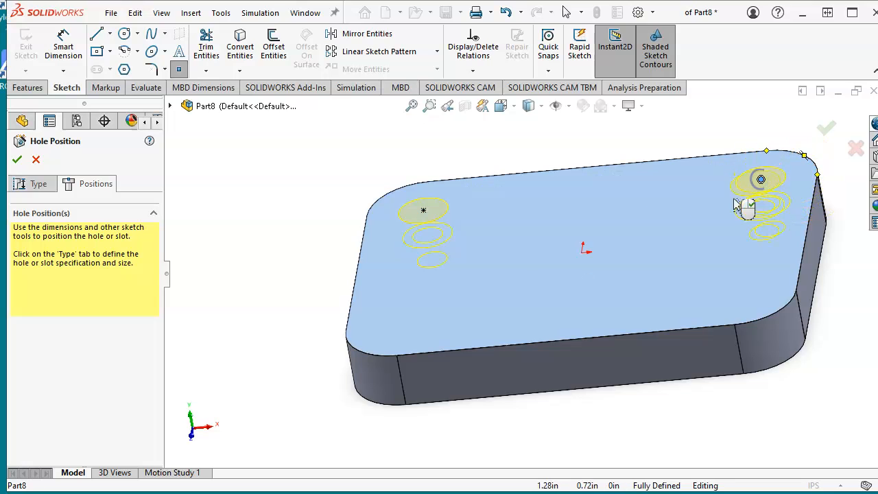
left_click(402, 326)
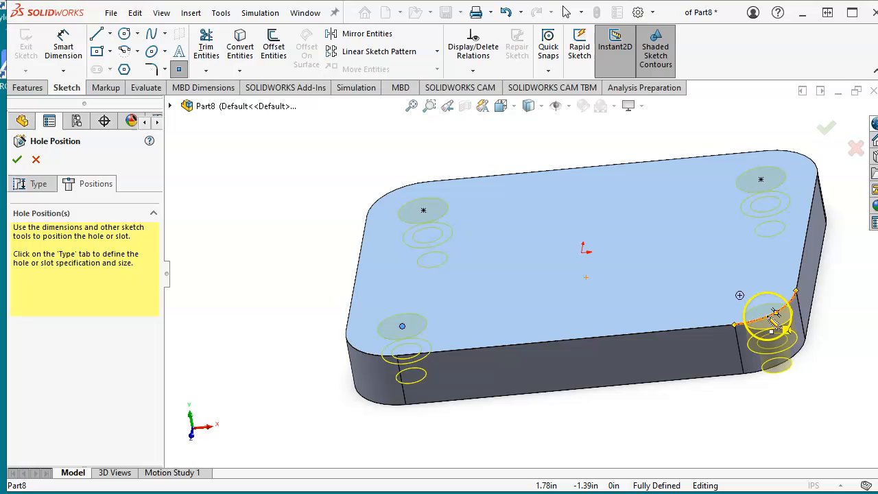
left_click(739, 296)
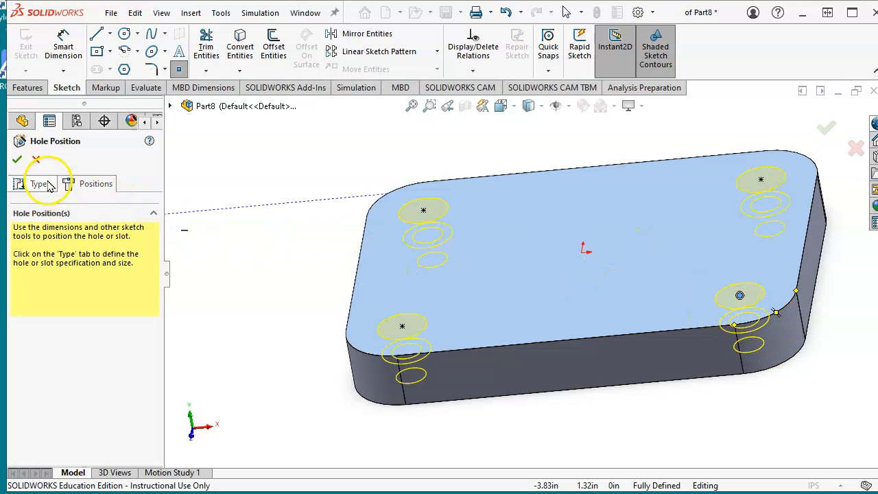
left_click(17, 162)
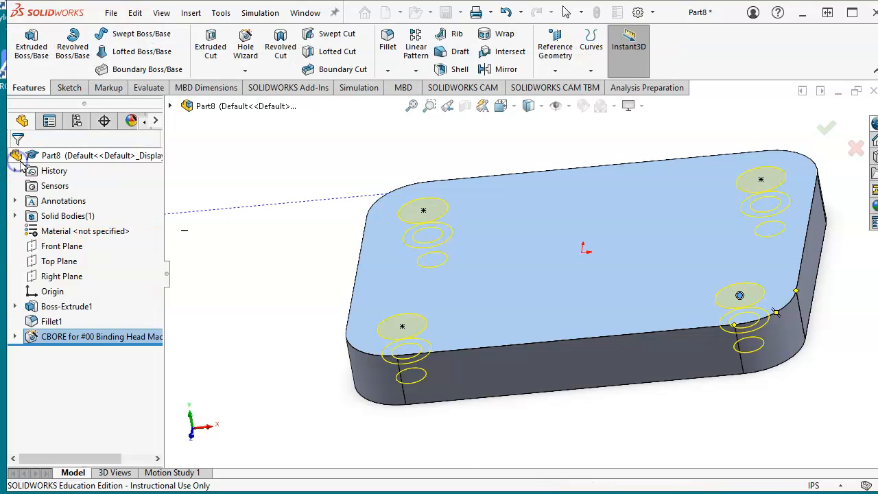
middle_click_drag(641, 403, 715, 290)
scroll(767, 286, "down", 2)
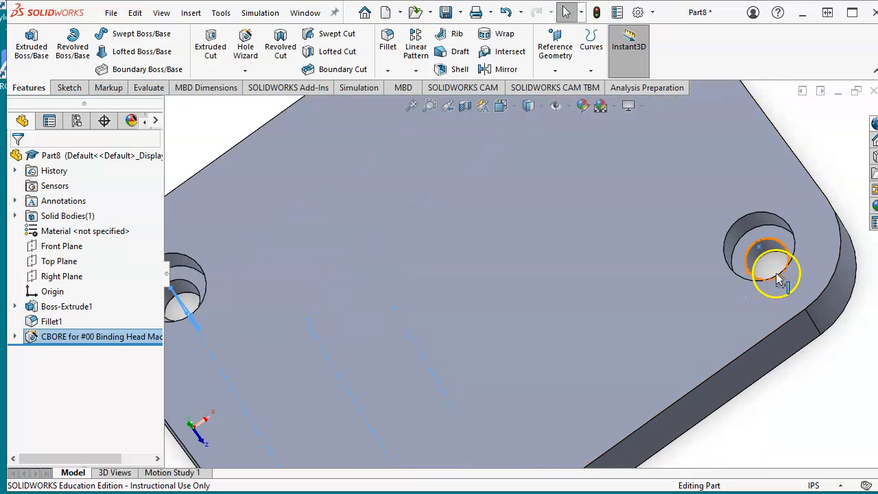
scroll(736, 306, "up", 2)
mouse_move(563, 308)
middle_mouse_down()
mouse_move(613, 215)
mouse_move(535, 139)
middle_mouse_up()
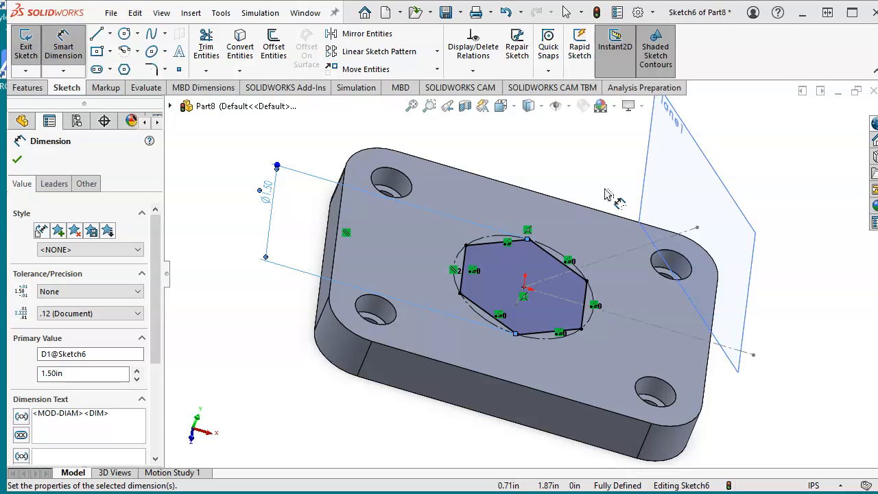
left_click(587, 155)
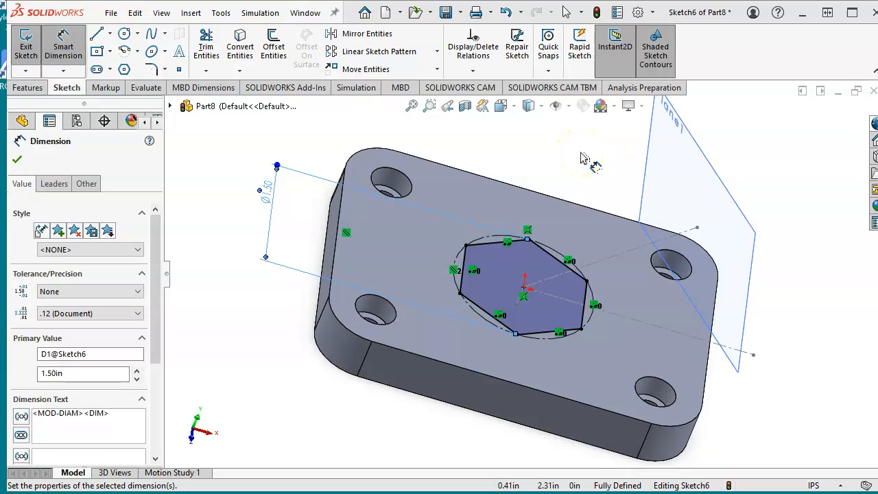
left_click(553, 163)
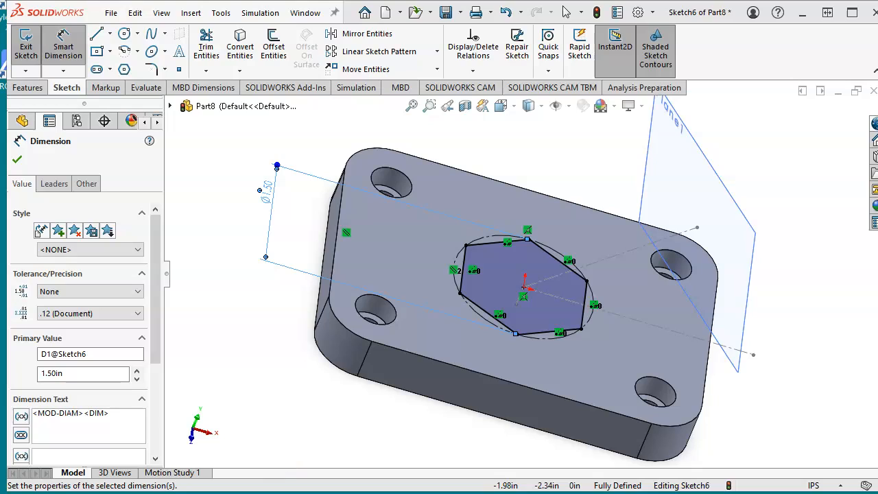